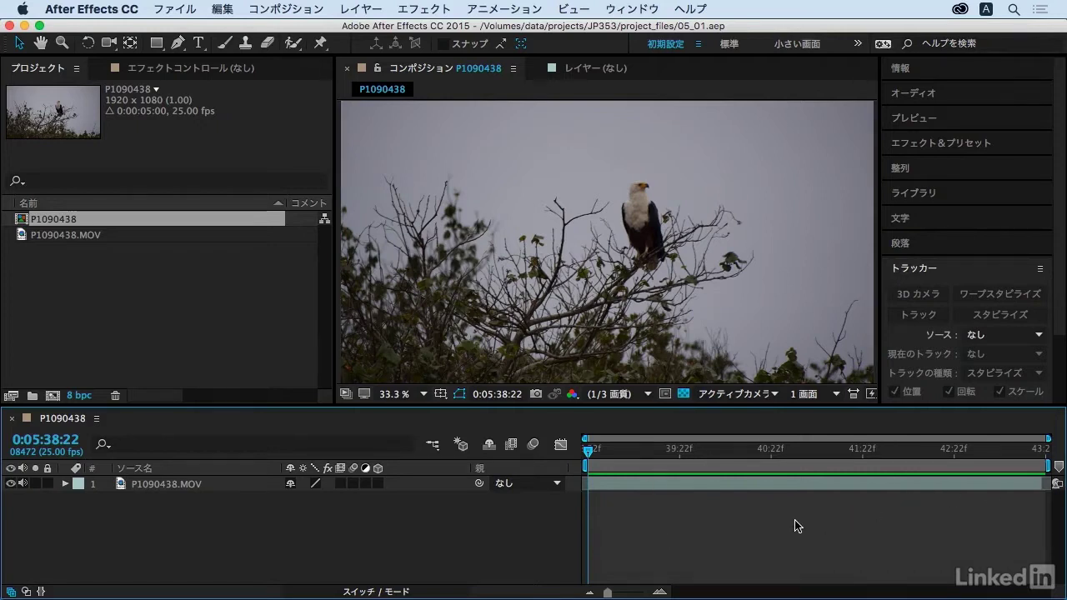
Preview the shaky eagle footage, return to the first frame and select the eagle layer
key(space)
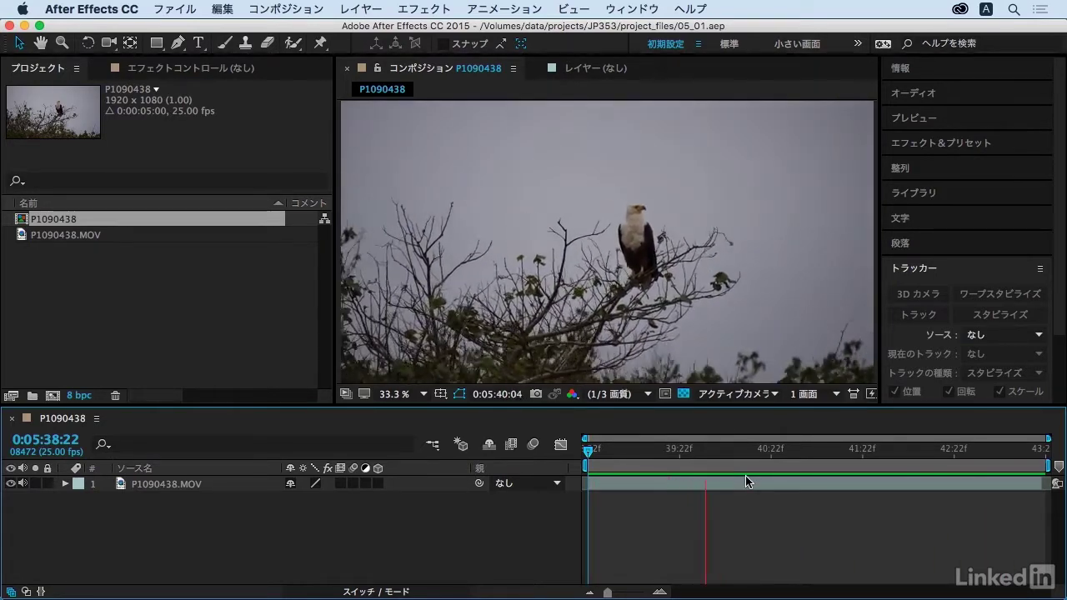
key(space)
key(space)
key(Home)
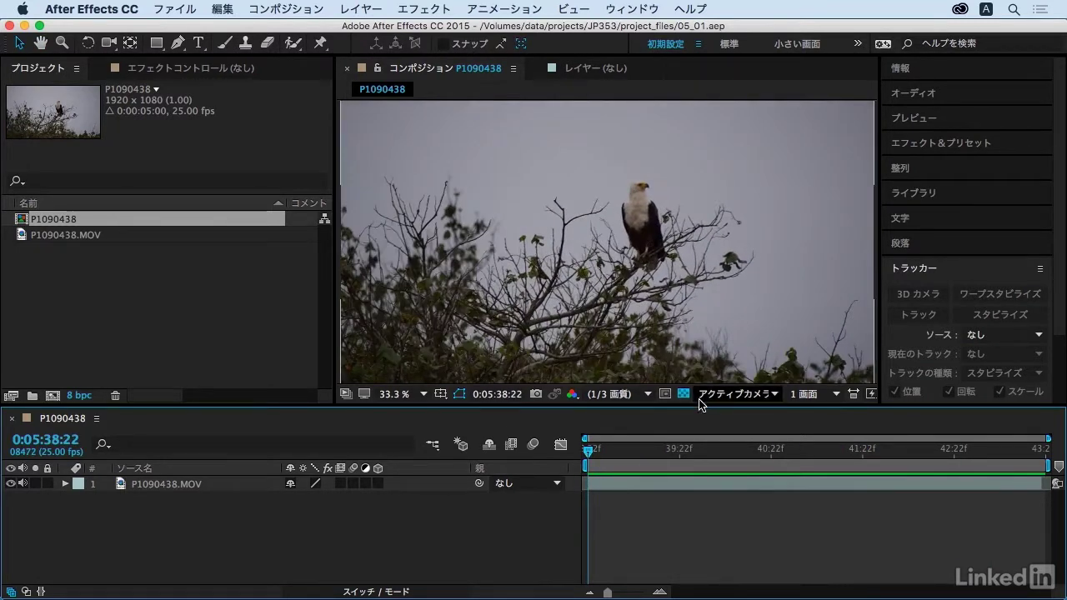
click(643, 492)
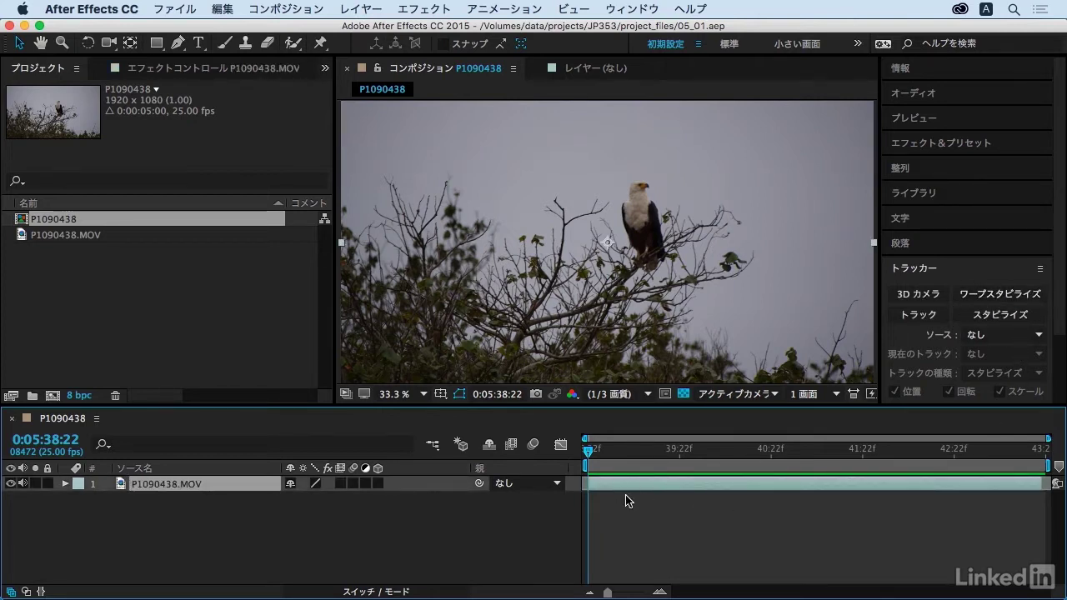
Apply Warp Stabilizer VFX to the P1090438.MOV eagle layer and let it analyse
right_click(606, 485)
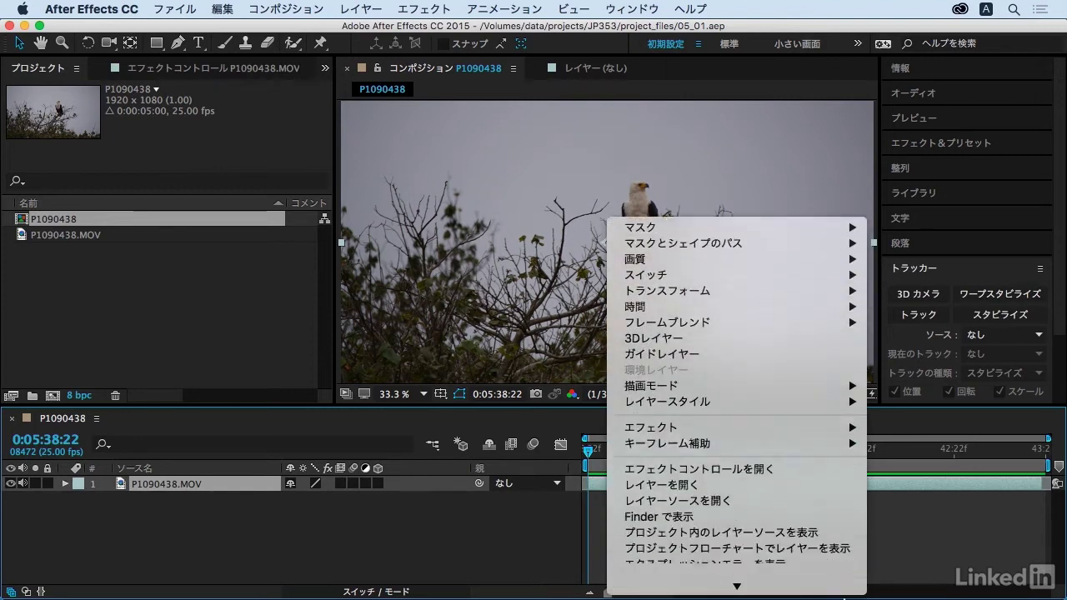
mouse_move(841, 397)
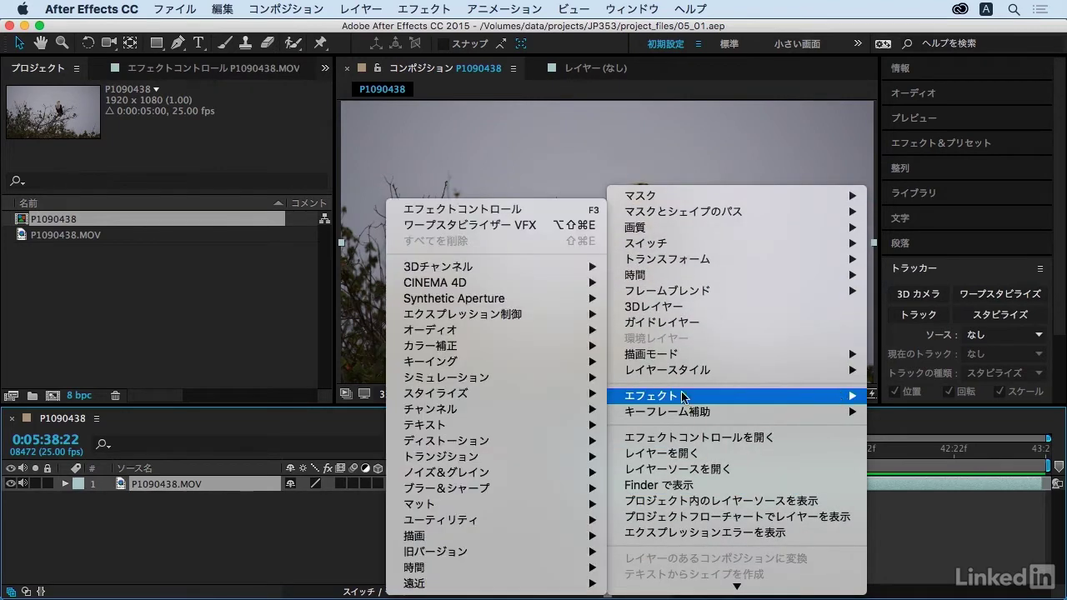
mouse_move(544, 444)
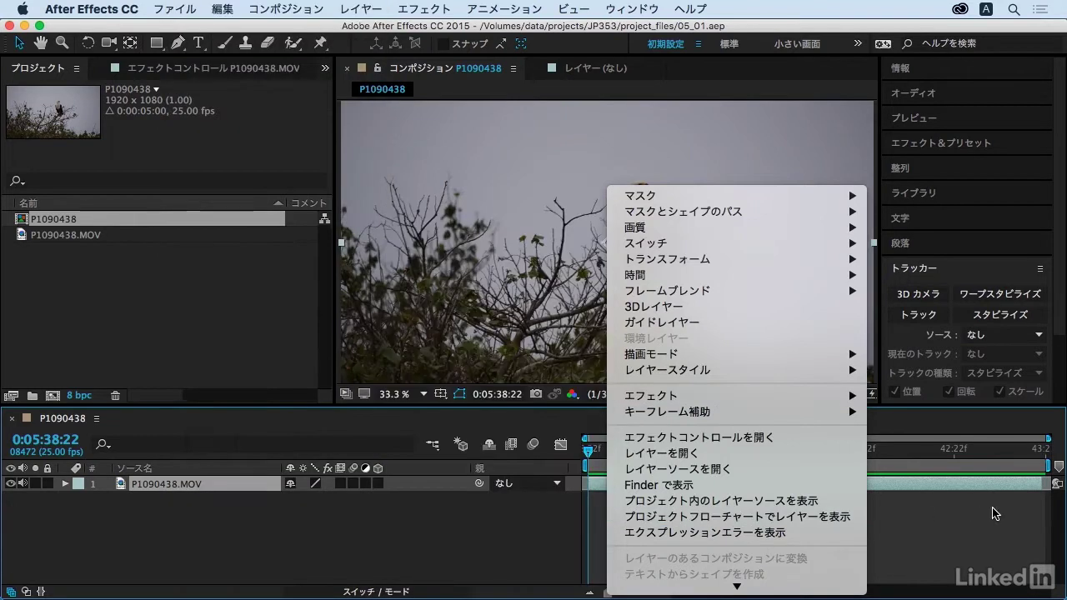
click(997, 514)
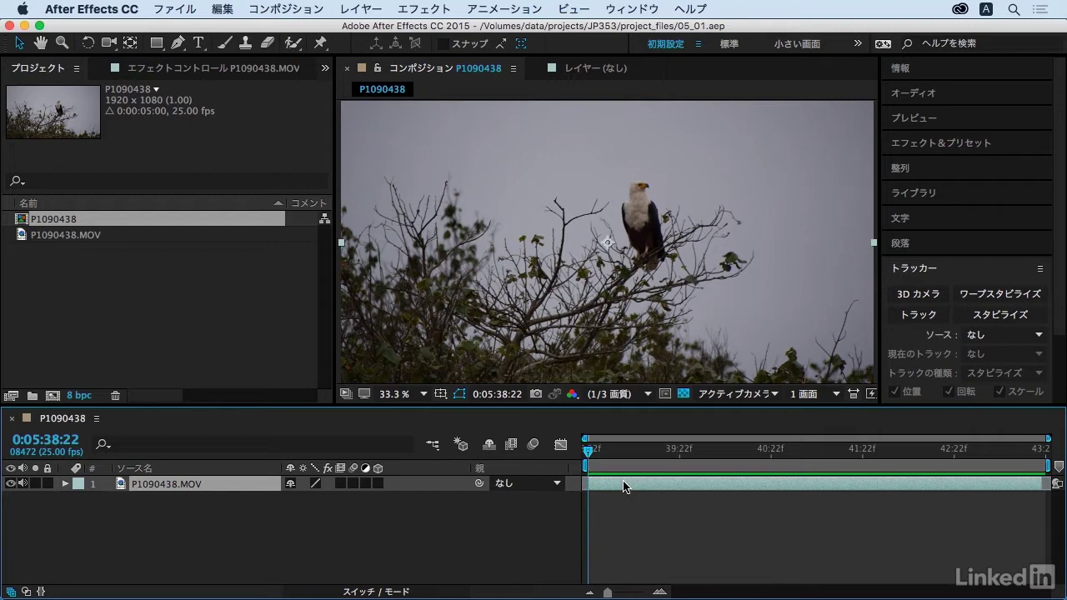
click(1031, 303)
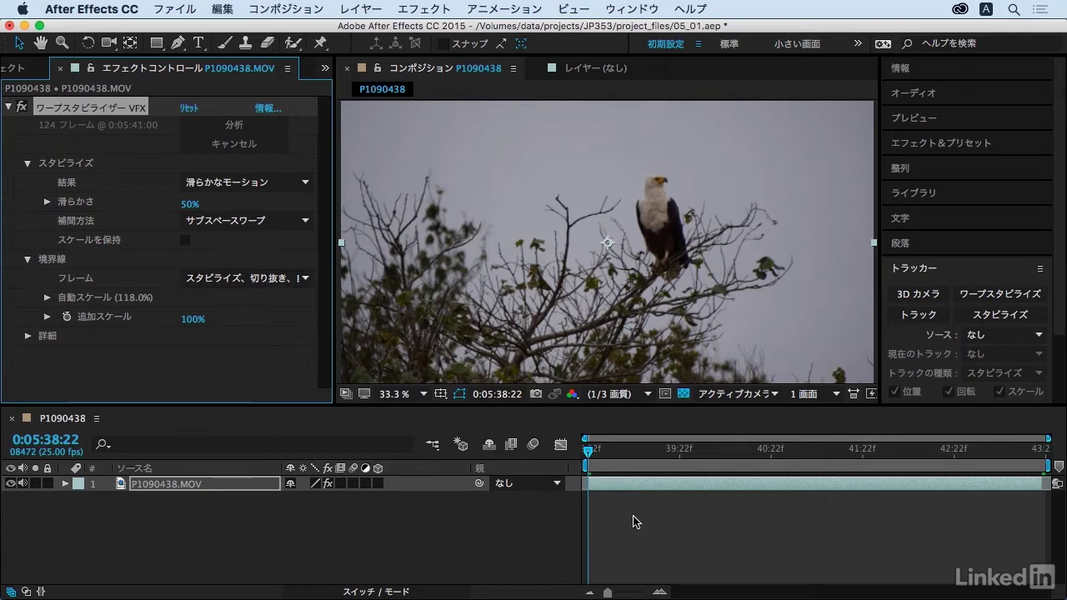
key(space)
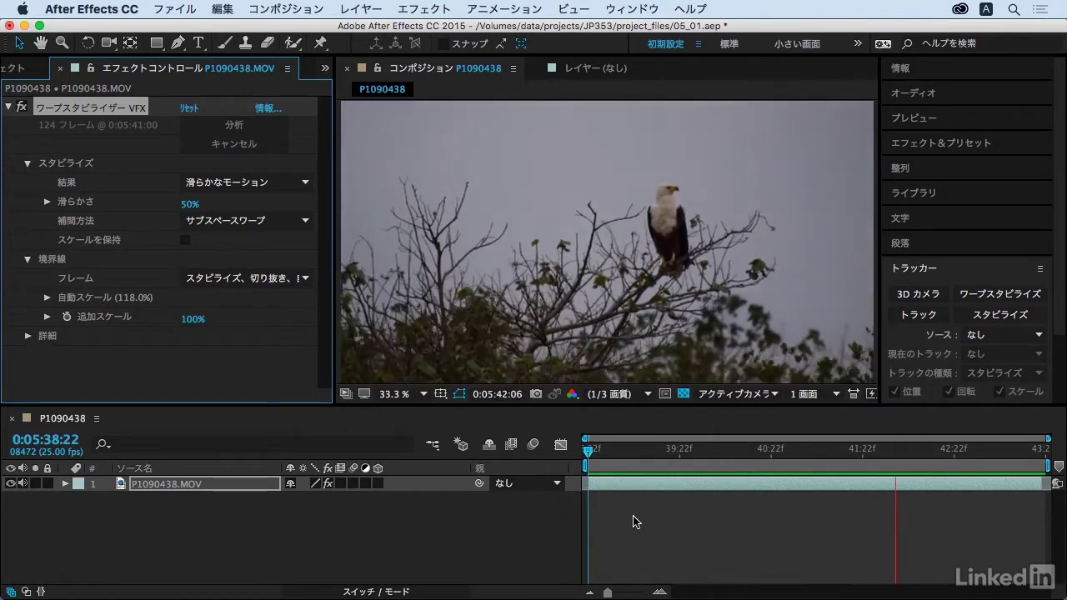
key(space)
drag(619, 454, 587, 450)
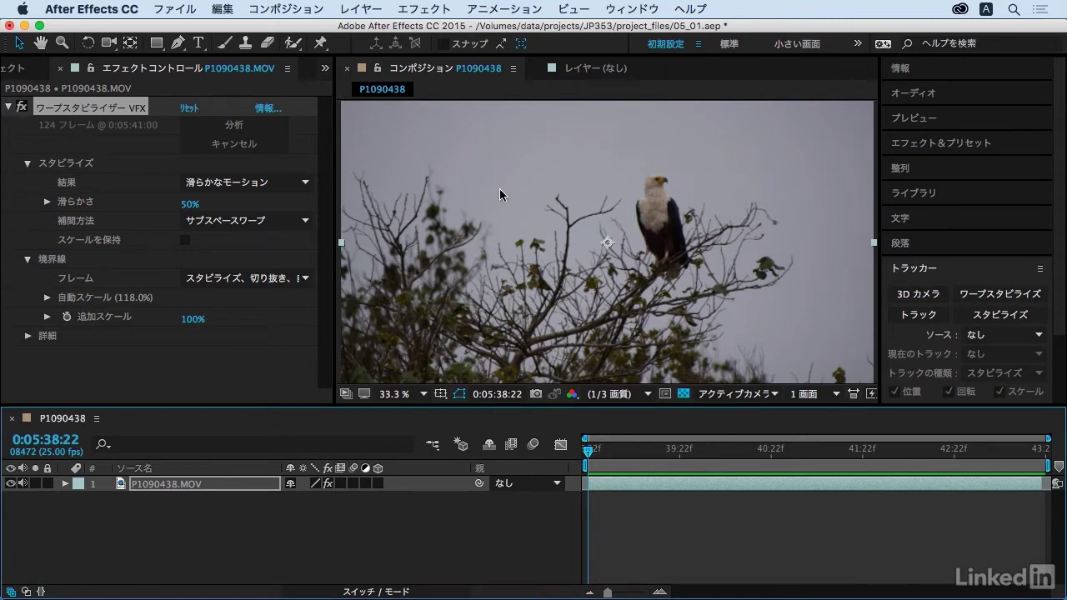
click(23, 107)
key(space)
click(23, 108)
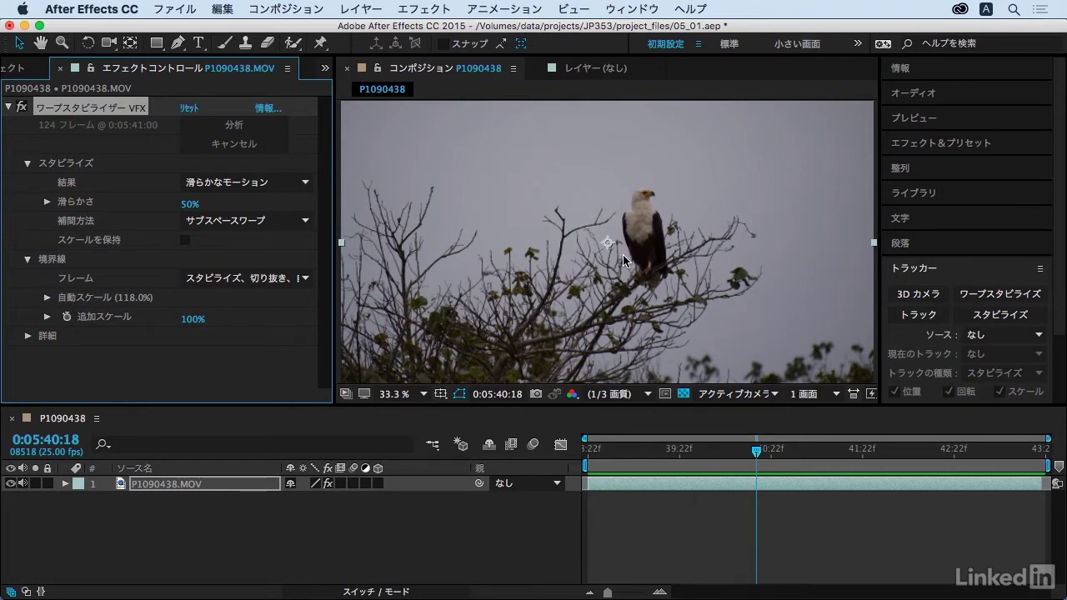
key(comma)
key(comma)
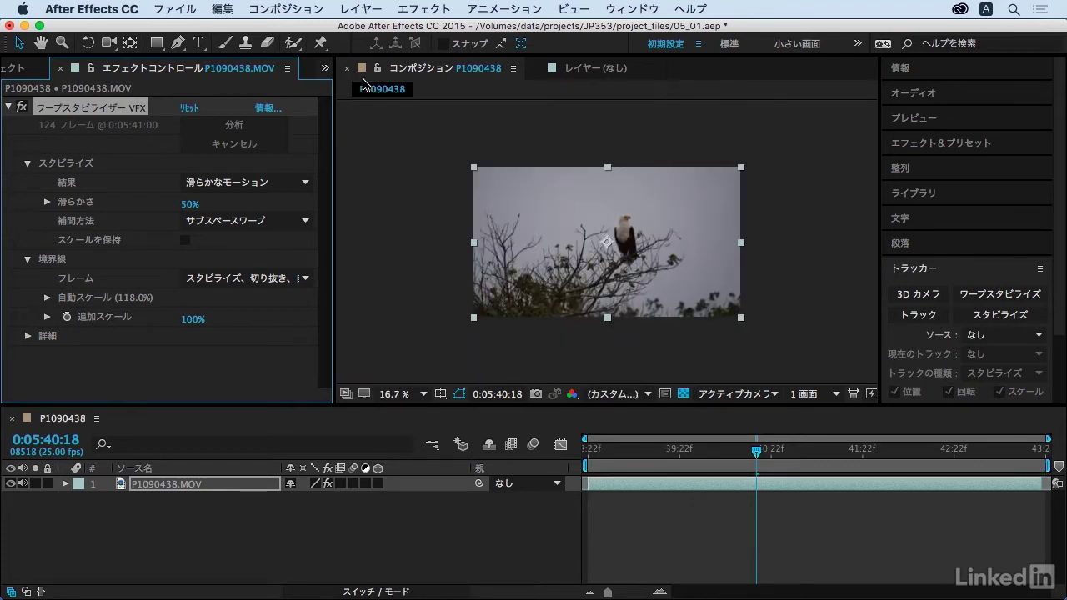
Draw a rectangular mask cropping around the eagle, then deselect the layer
click(156, 43)
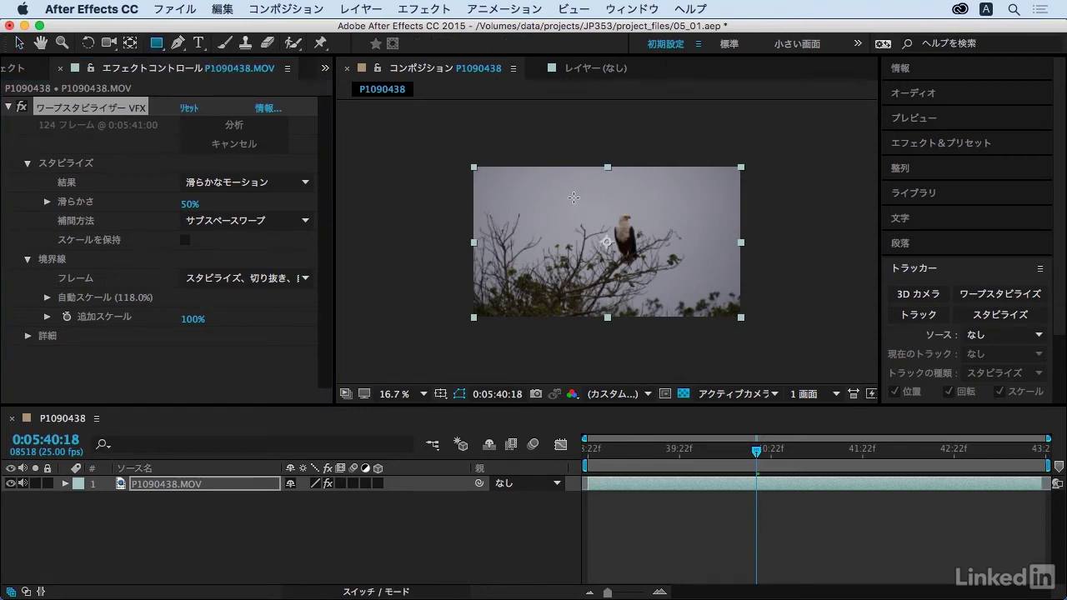
drag(574, 195, 682, 284)
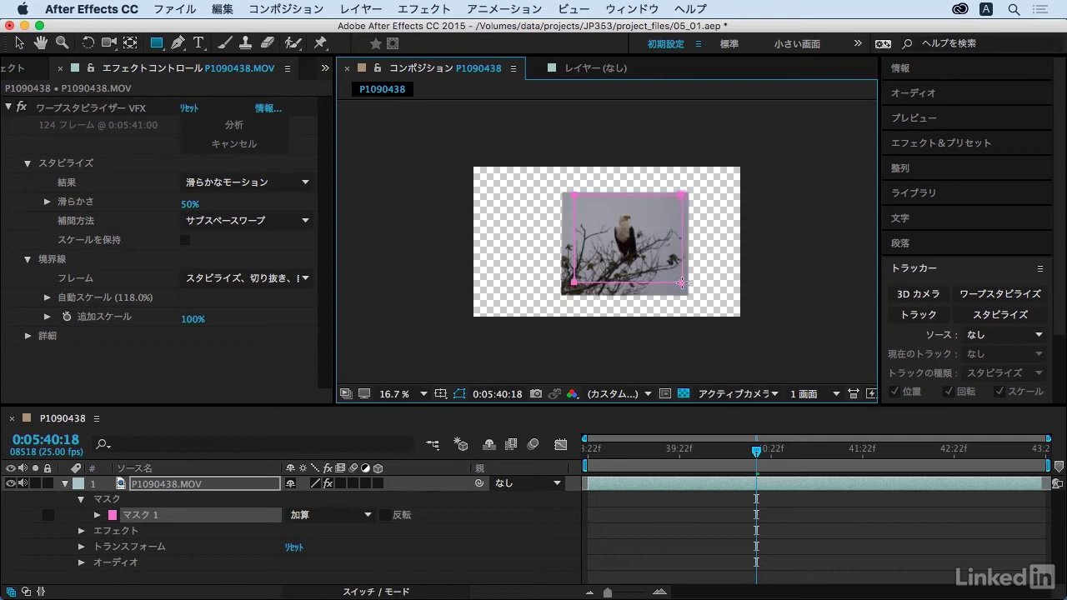
click(16, 45)
click(640, 546)
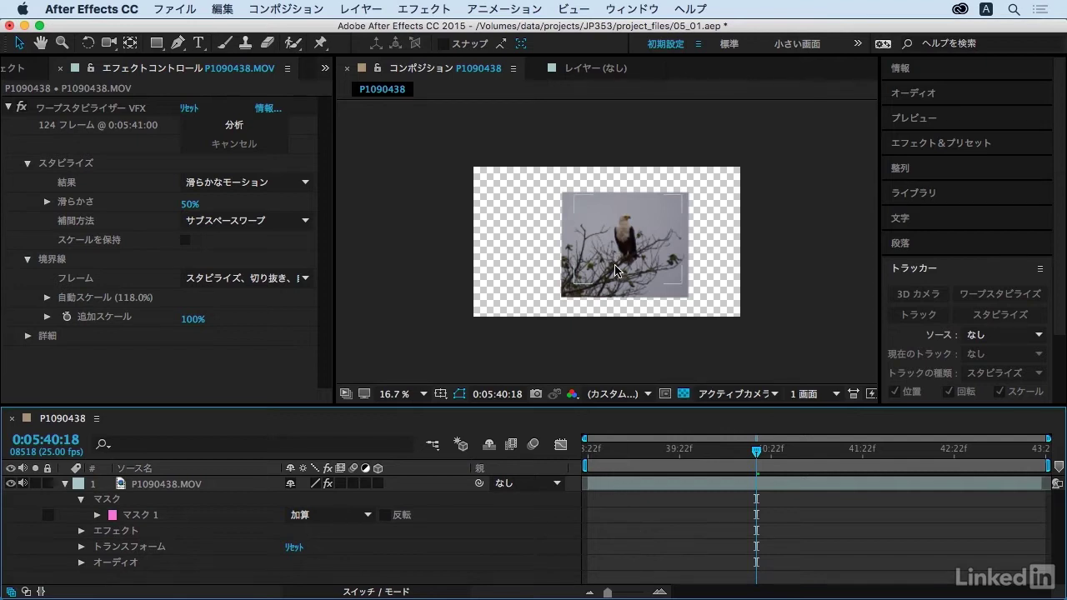
Zoom the view back to 33.3% and preview the cropped, stabilized eagle clip
key(period)
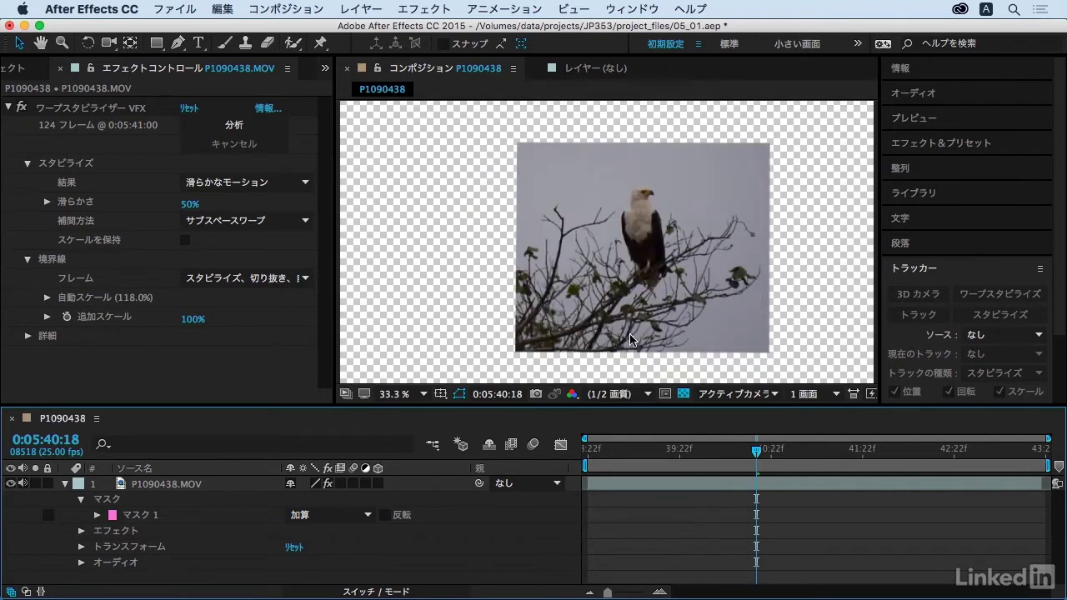
key(space)
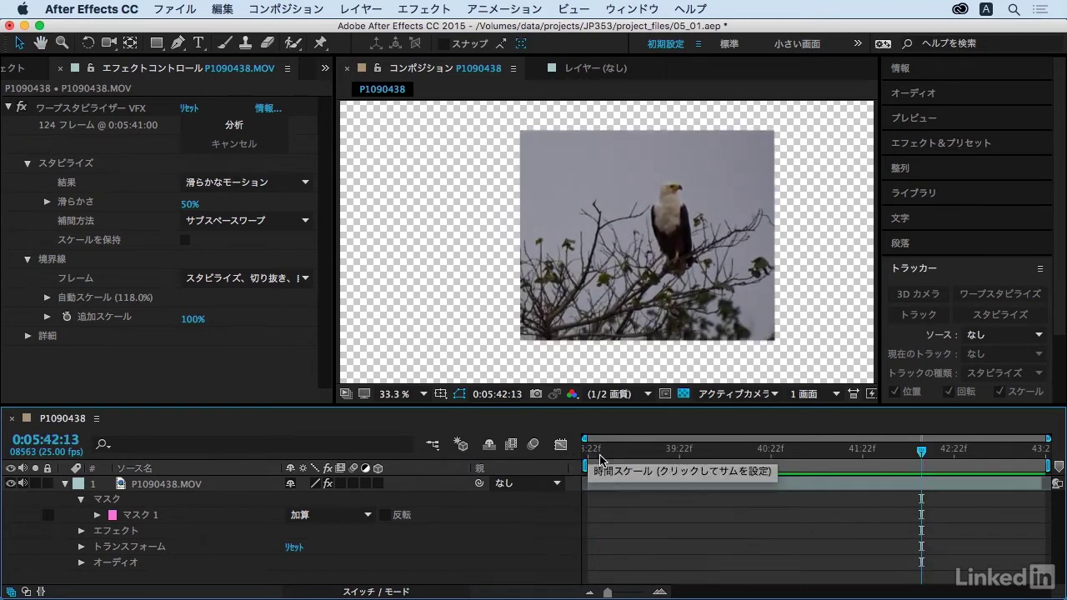
key(space)
key(space)
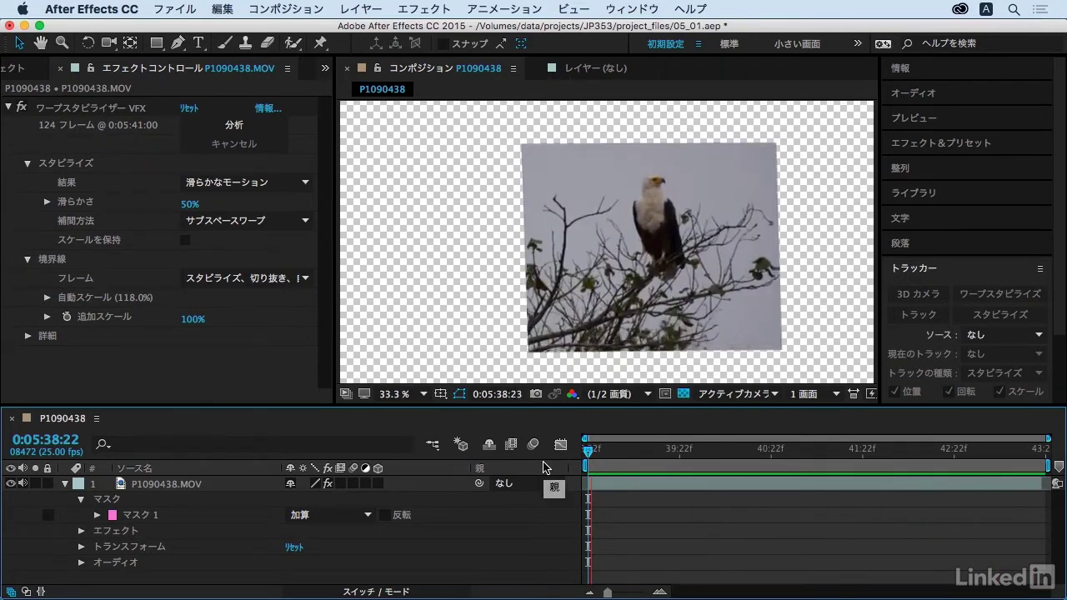
key(space)
Delete the rectangular mask from the eagle layer and return to the first frame
click(142, 515)
key(Delete)
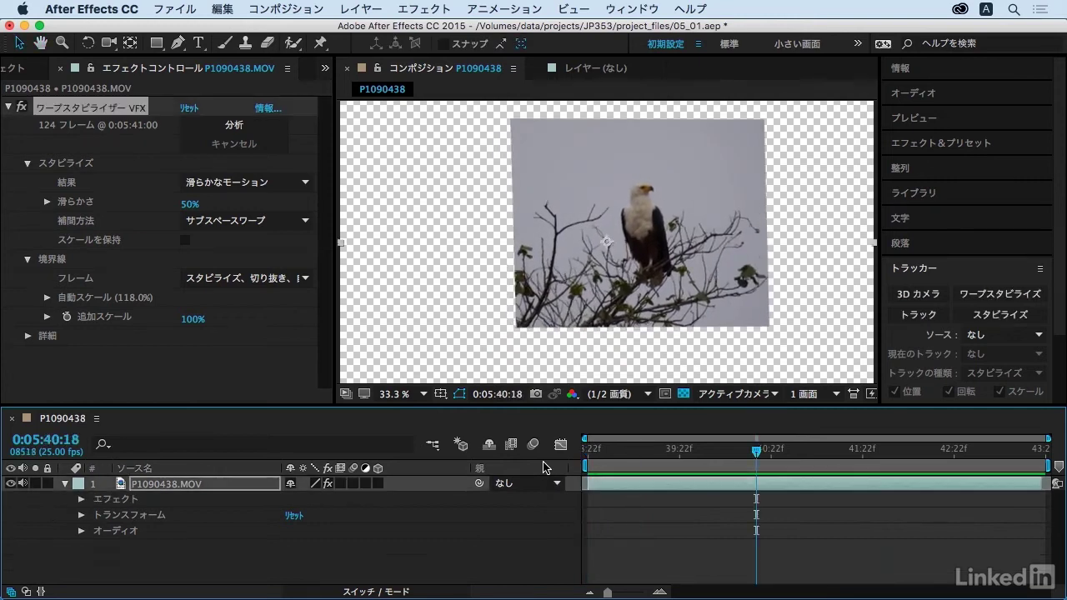
click(606, 455)
drag(605, 455, 572, 456)
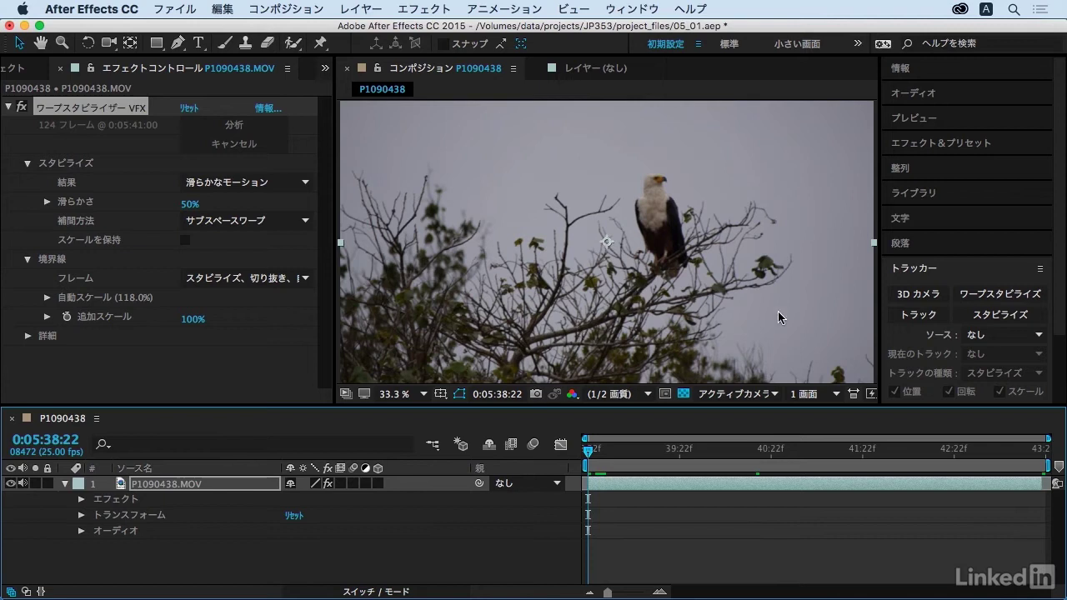
Pre-compose the eagle layer with 'Move all attributes into the new composition'
right_click(636, 490)
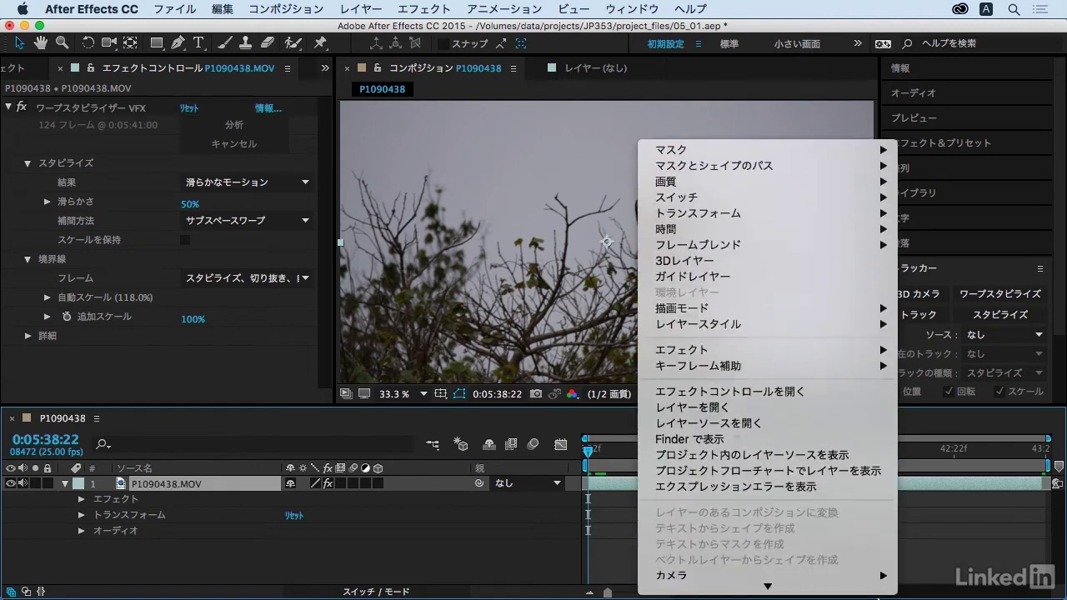
scroll(766, 509, down, 3)
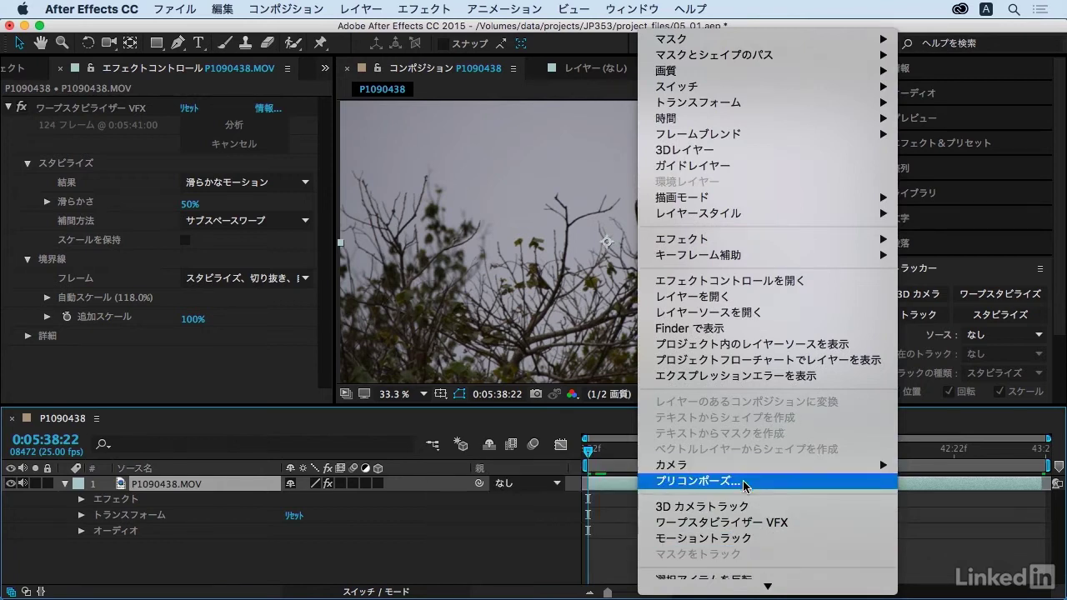
click(702, 482)
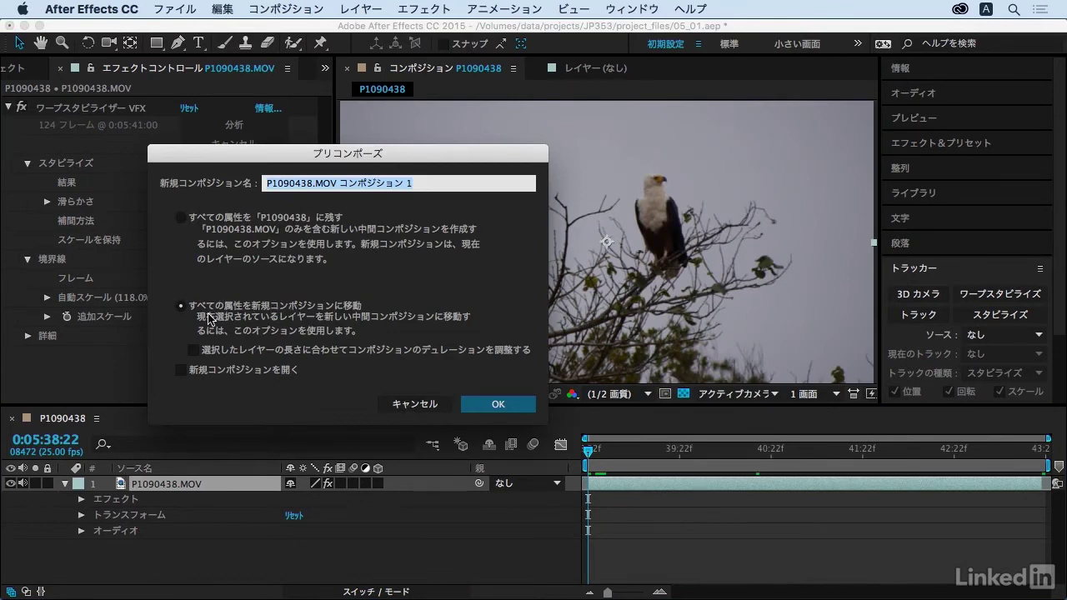
click(498, 406)
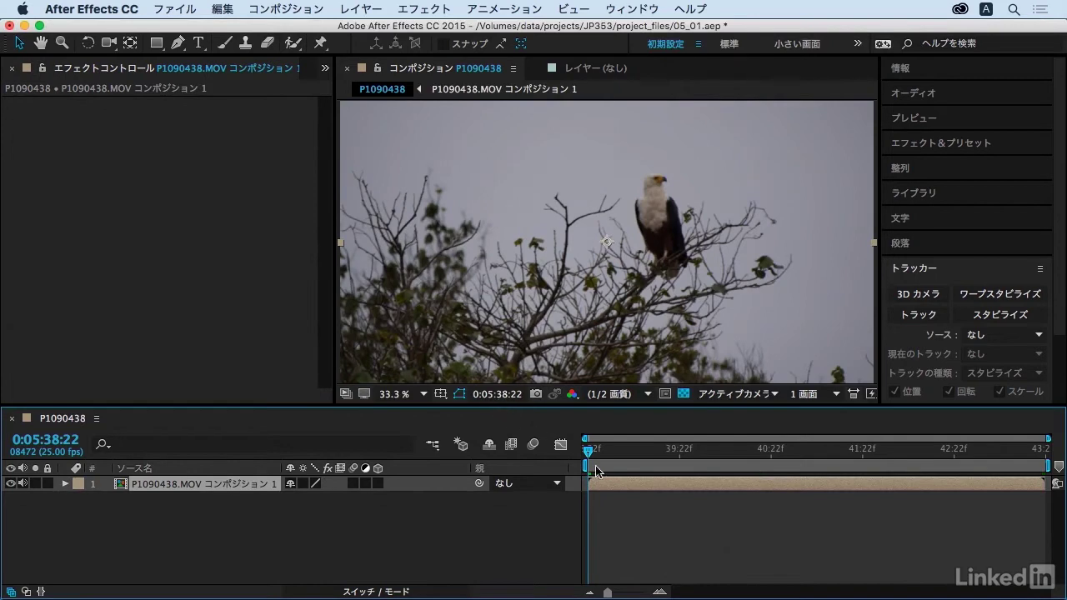
At a later frame, draw a rectangle mask framing the eagle and branches on the precomp layer
mouse_move(588, 450)
mouse_down()
mouse_move(668, 450)
mouse_move(342, 459)
mouse_up()
click(155, 45)
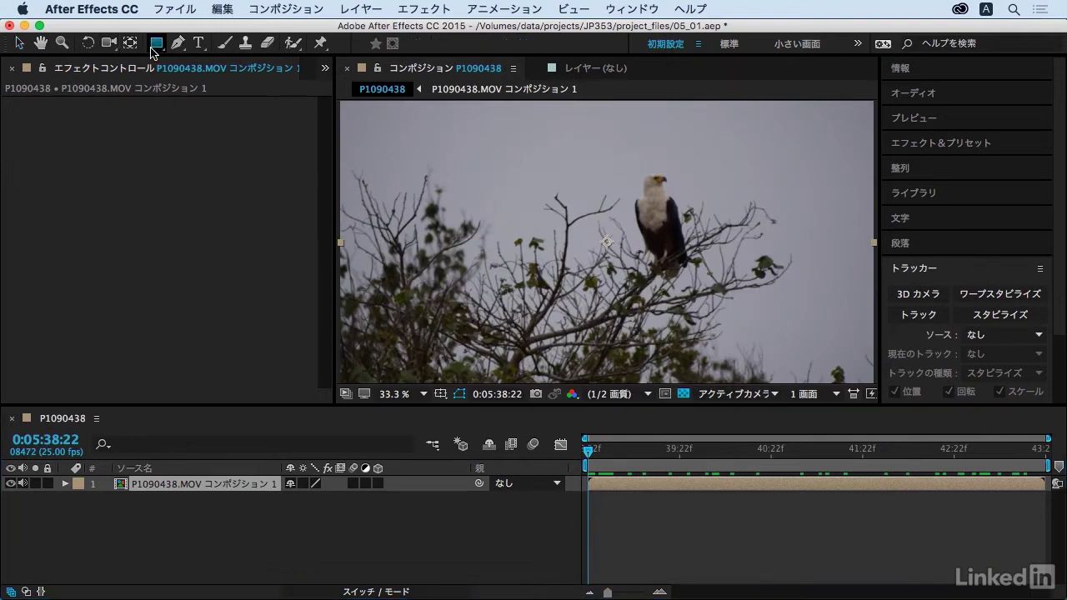
drag(557, 136, 779, 342)
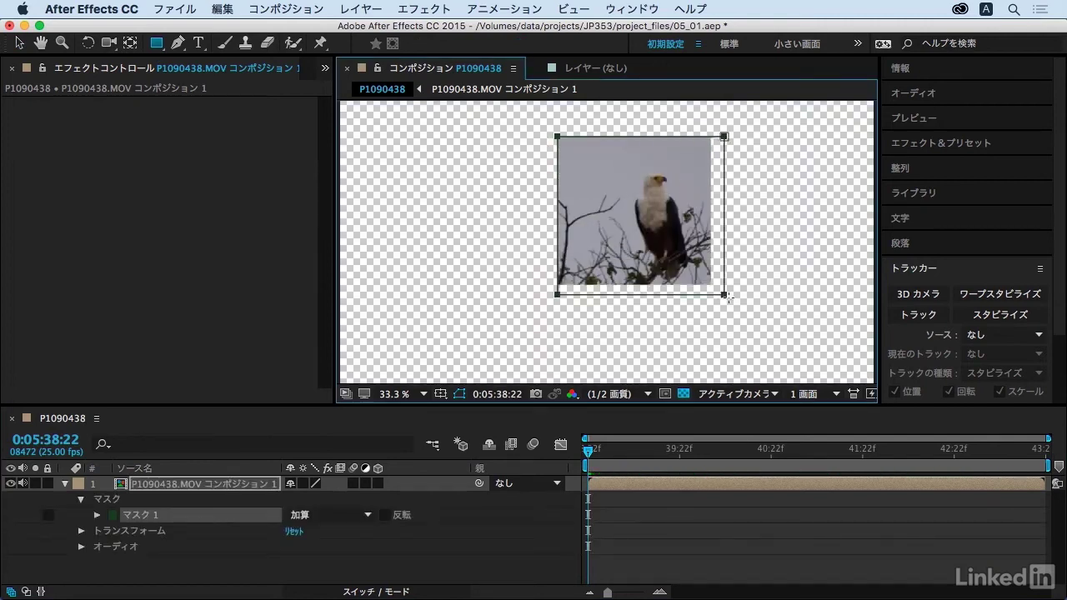
click(760, 537)
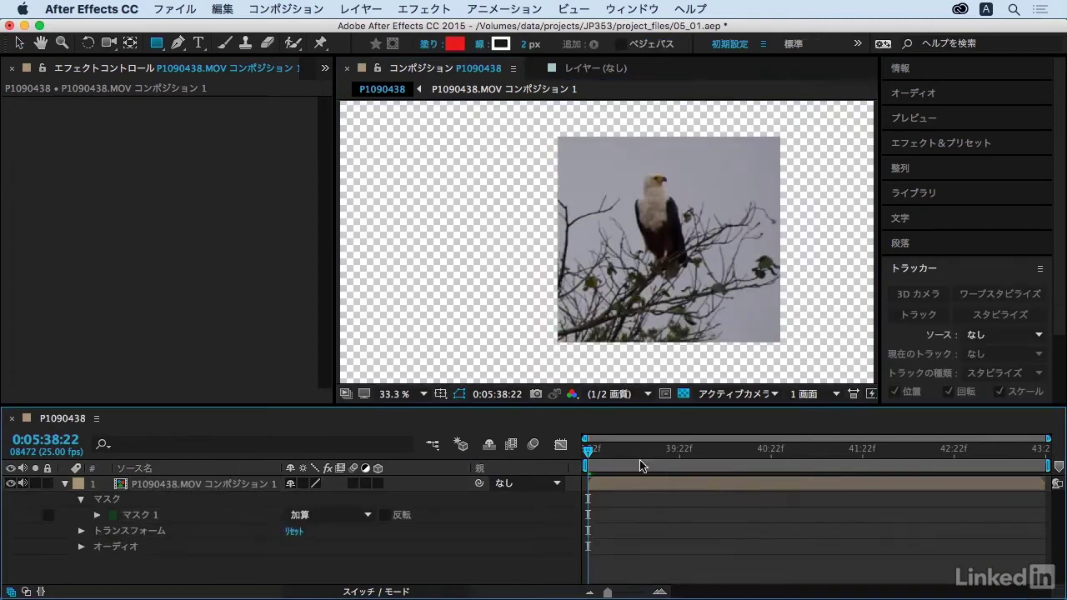
Preview the cropped eagle clip twice, then return to the Selection tool
key(space)
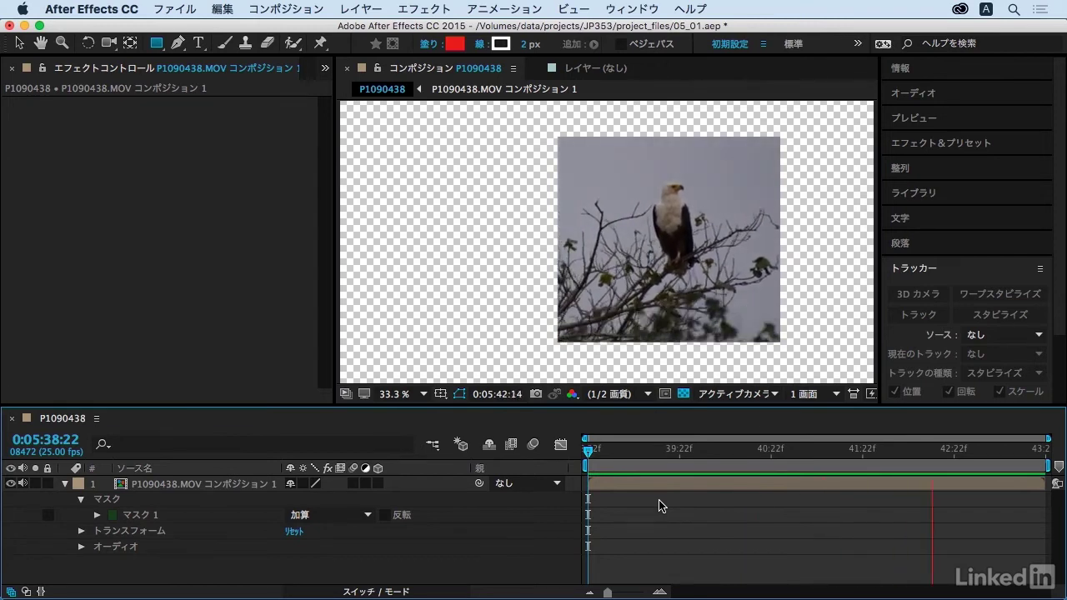
key(space)
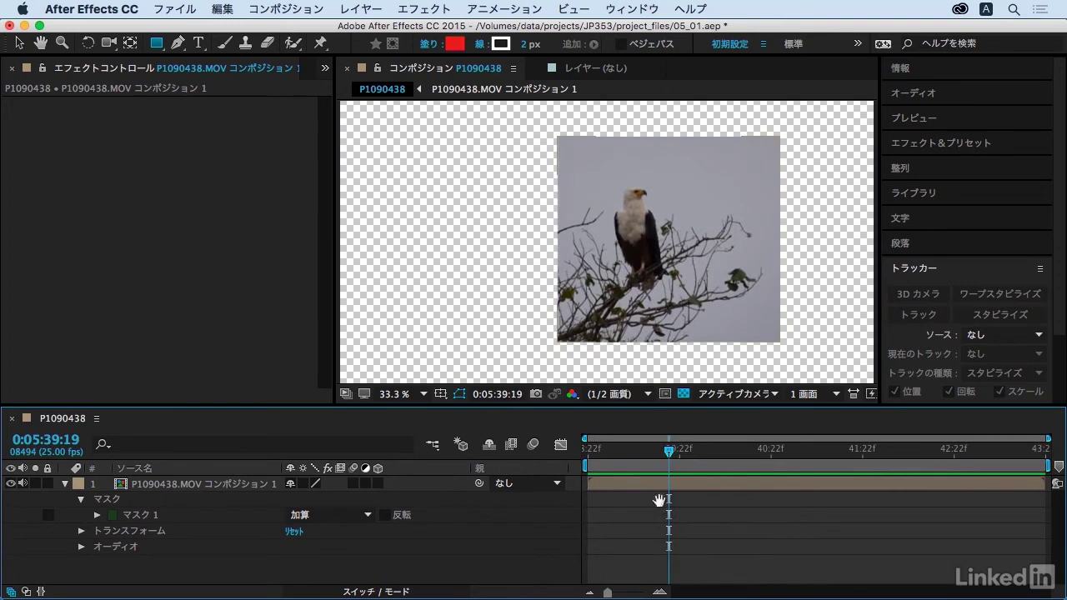
key(space)
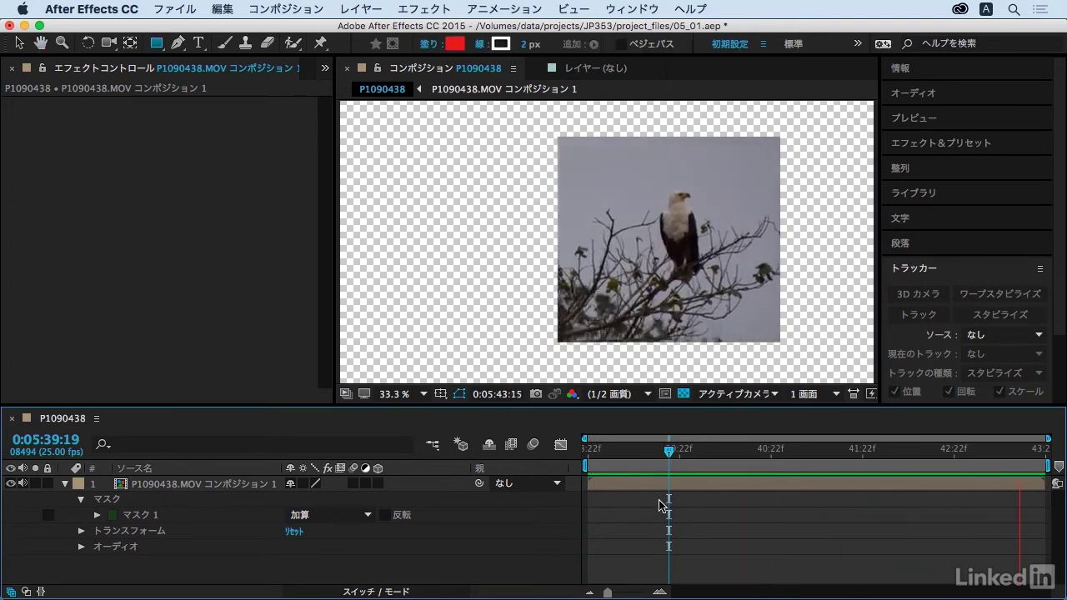
key(space)
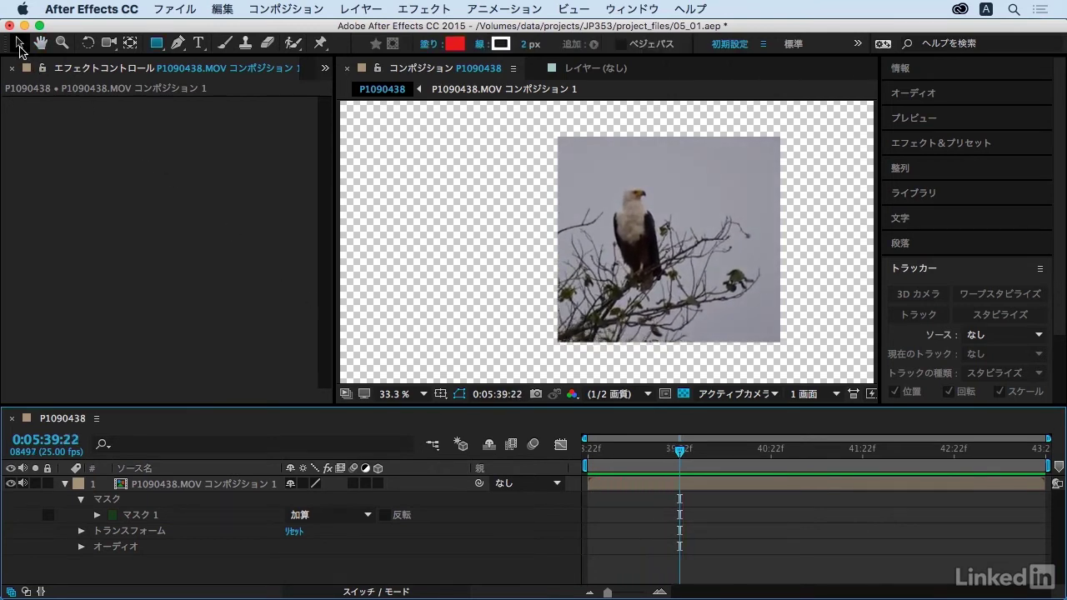
click(19, 42)
click(725, 564)
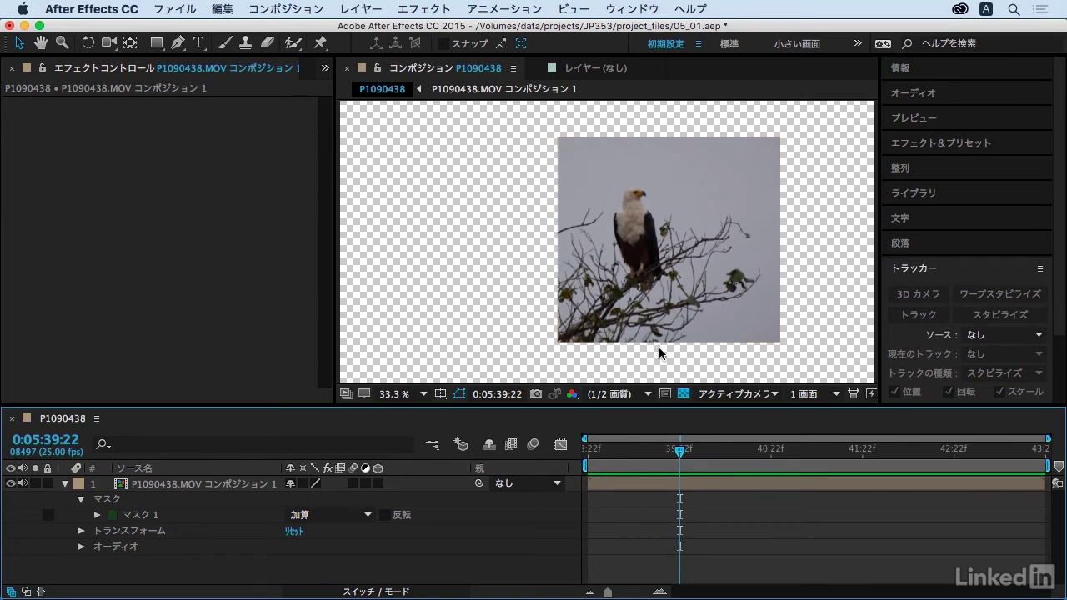
drag(678, 457, 588, 456)
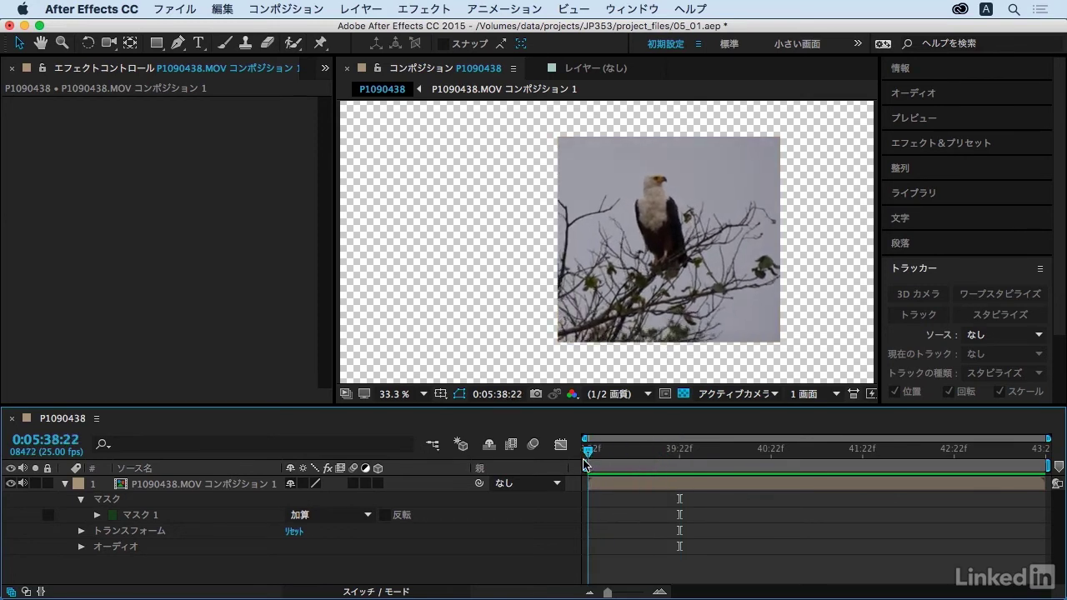
key(space)
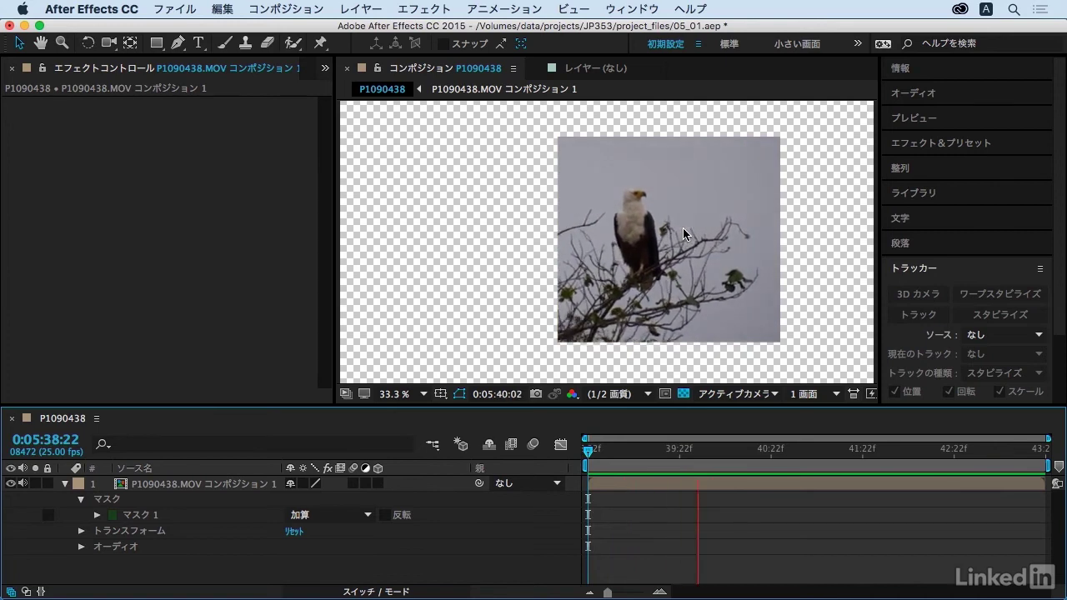
key(space)
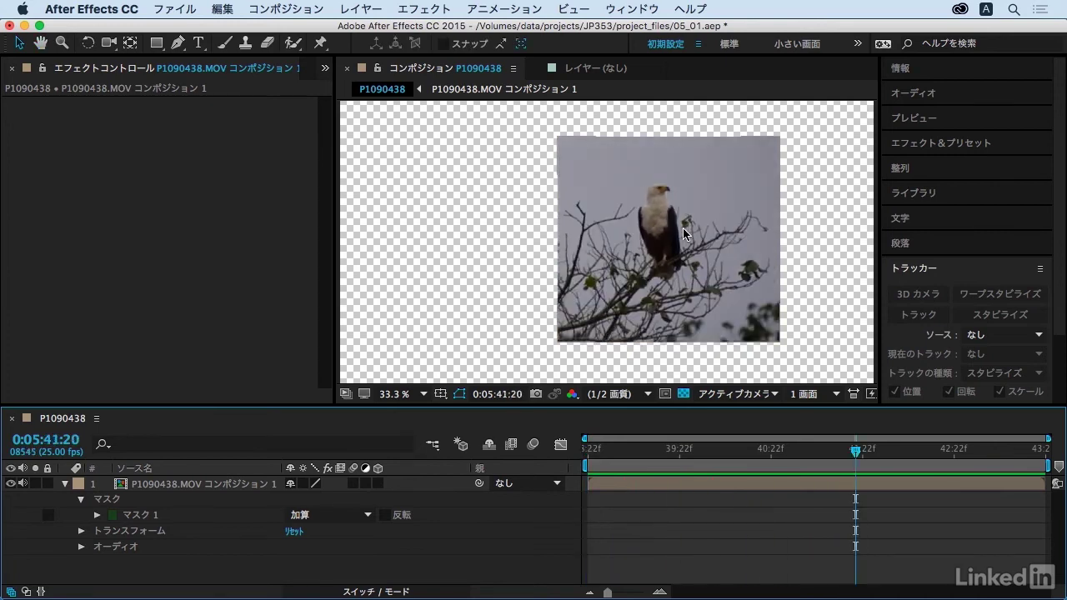